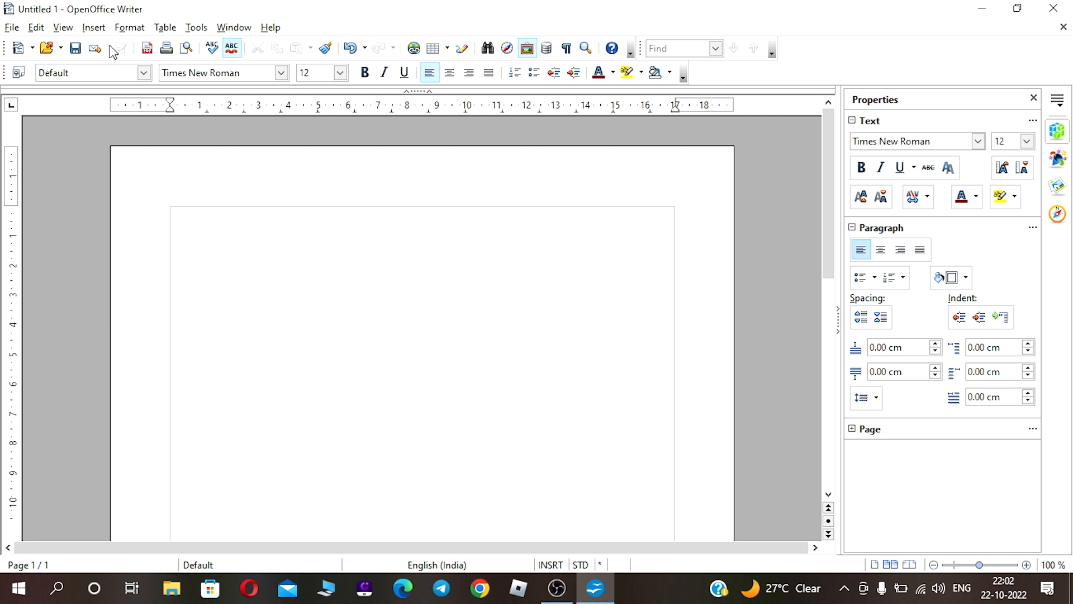
left_click(93, 28)
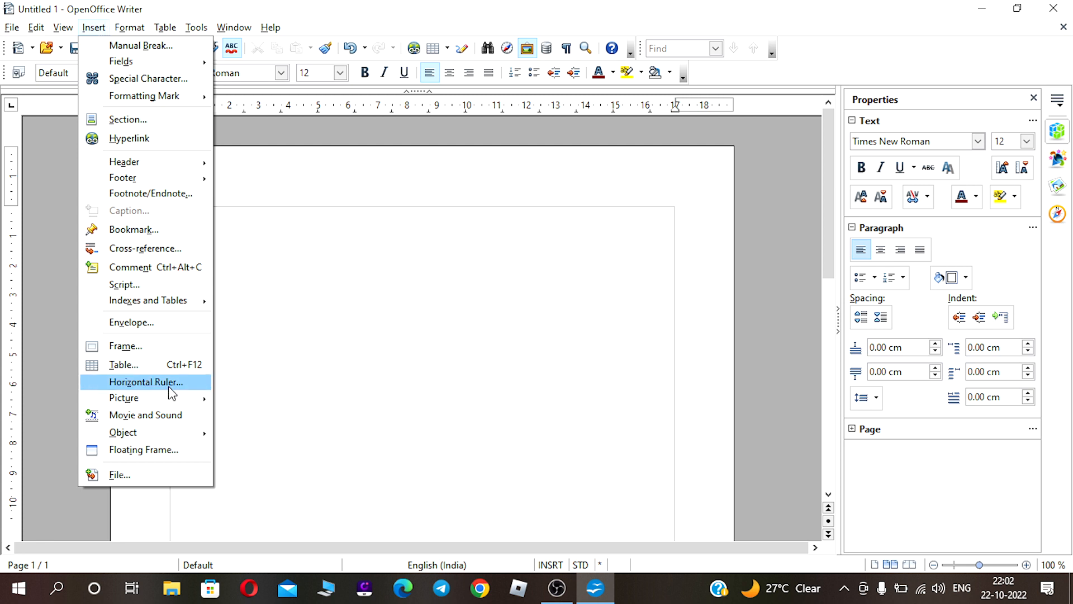
mouse_move(188, 307)
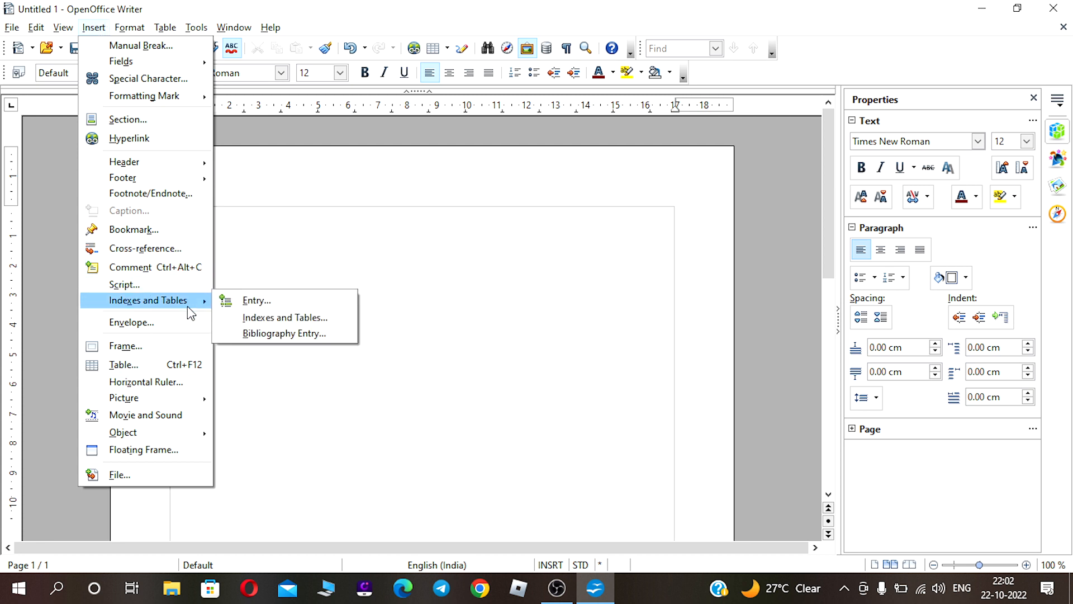
left_click(266, 319)
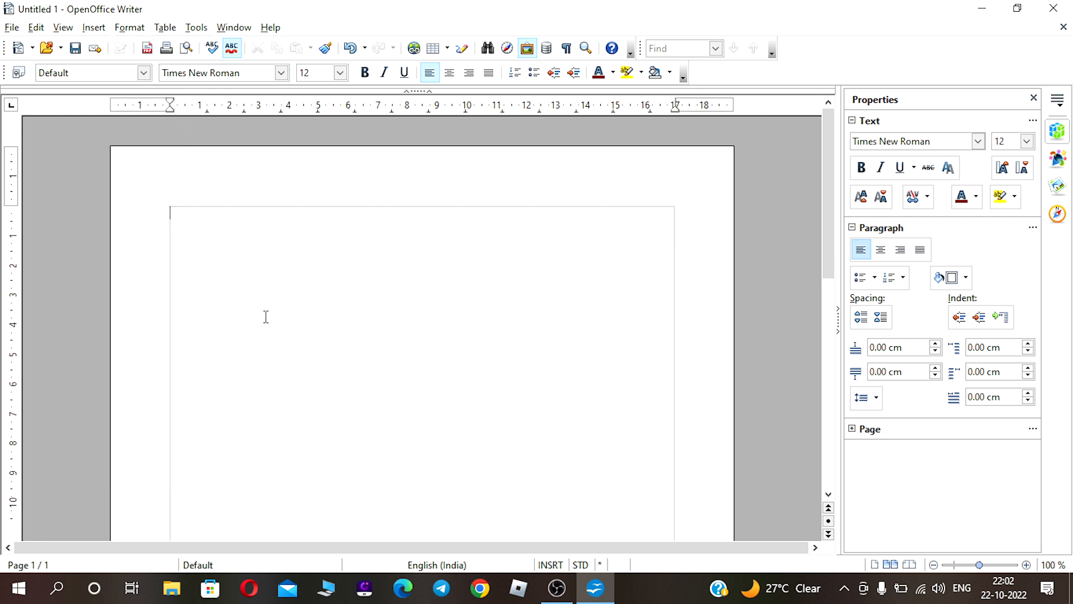
left_click(89, 28)
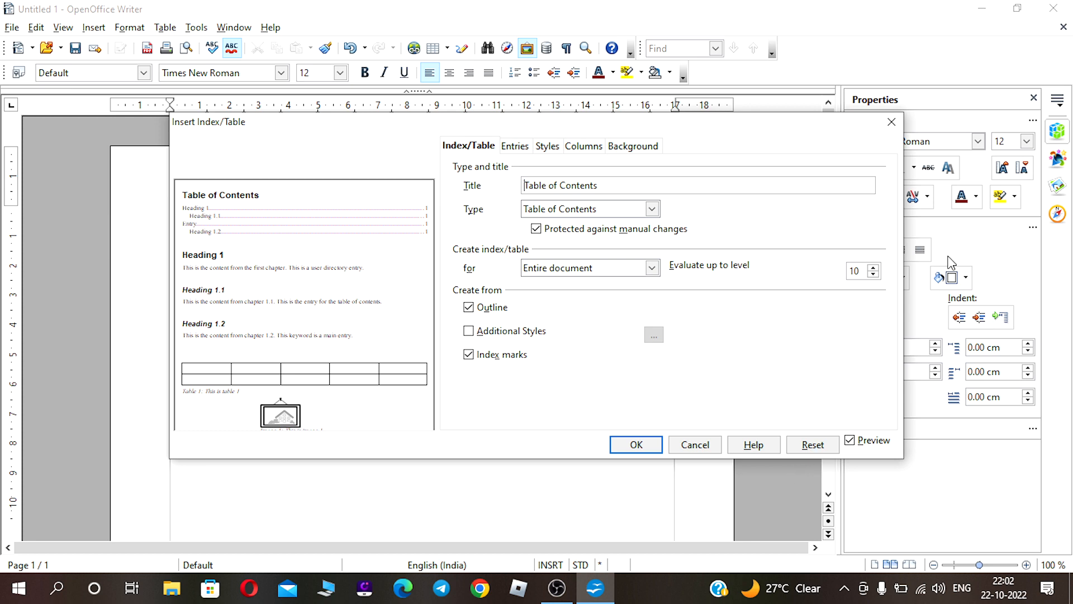
left_click(892, 122)
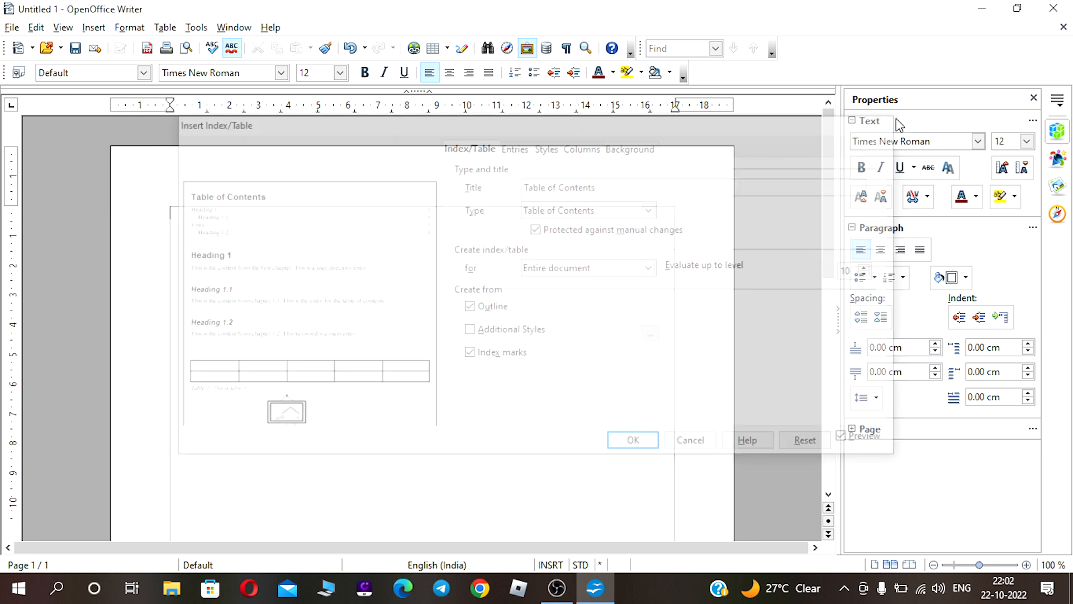
Insert a bordered table with 6 columns and 15 rows into the blank document.
left_click(93, 28)
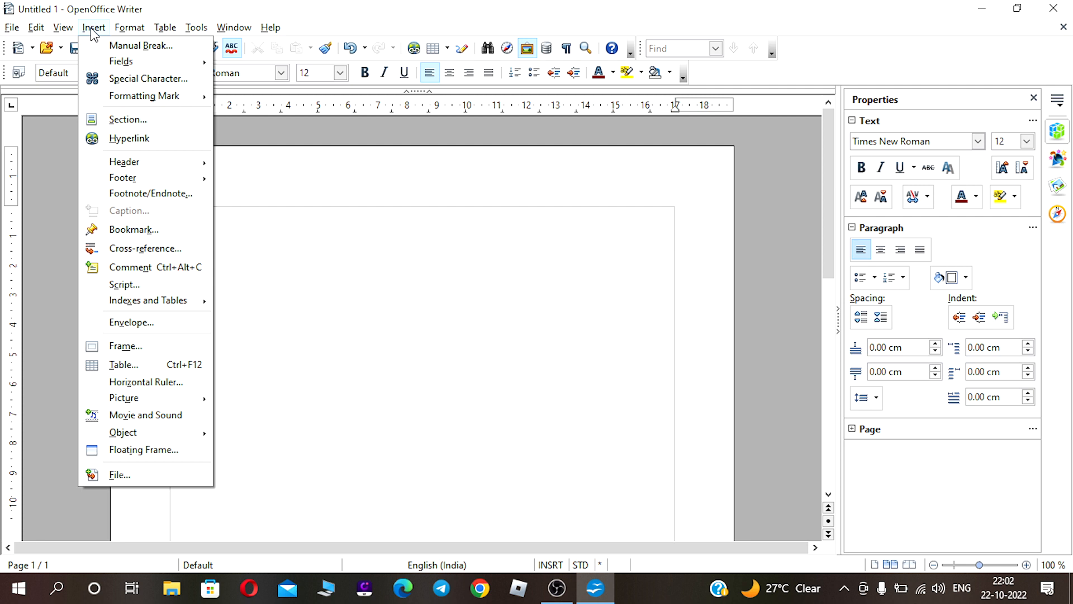
left_click(197, 368)
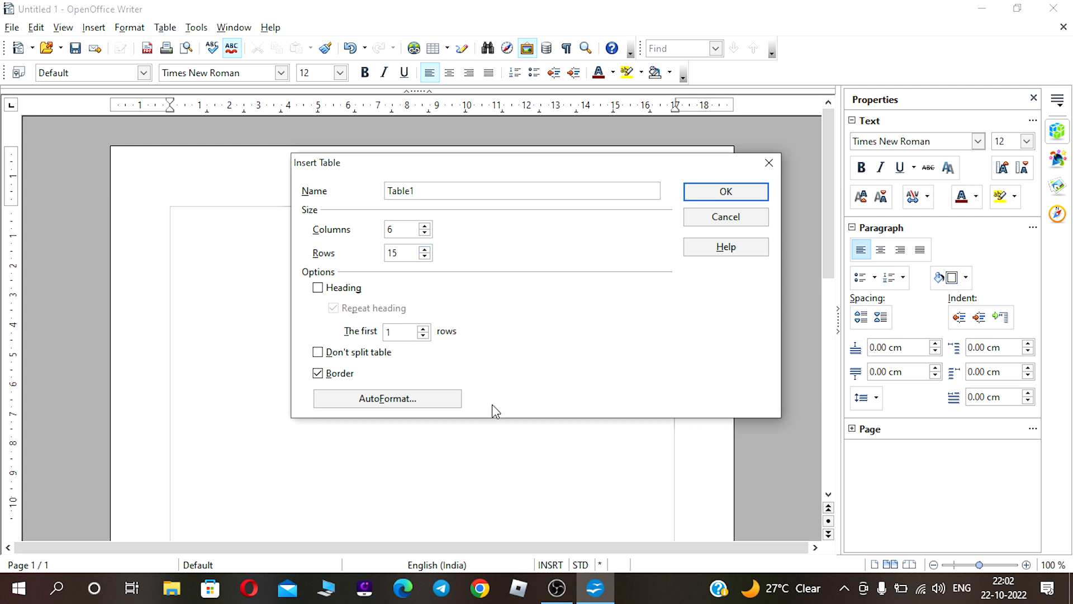
left_click(719, 193)
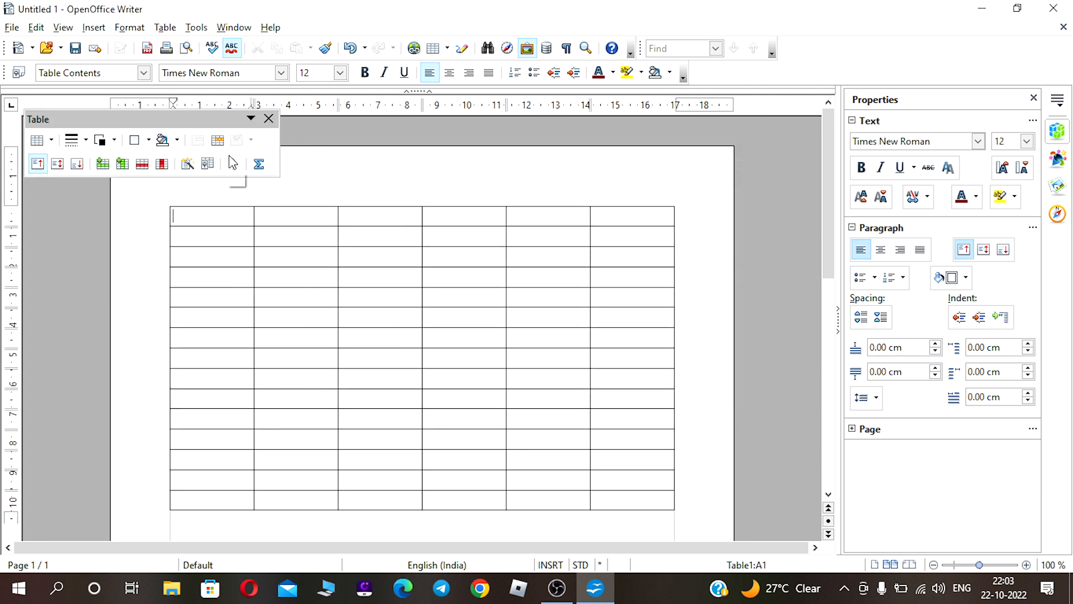
Start inserting an index of the Table of Contents type and replace its title with "baroda public school".
left_click(89, 29)
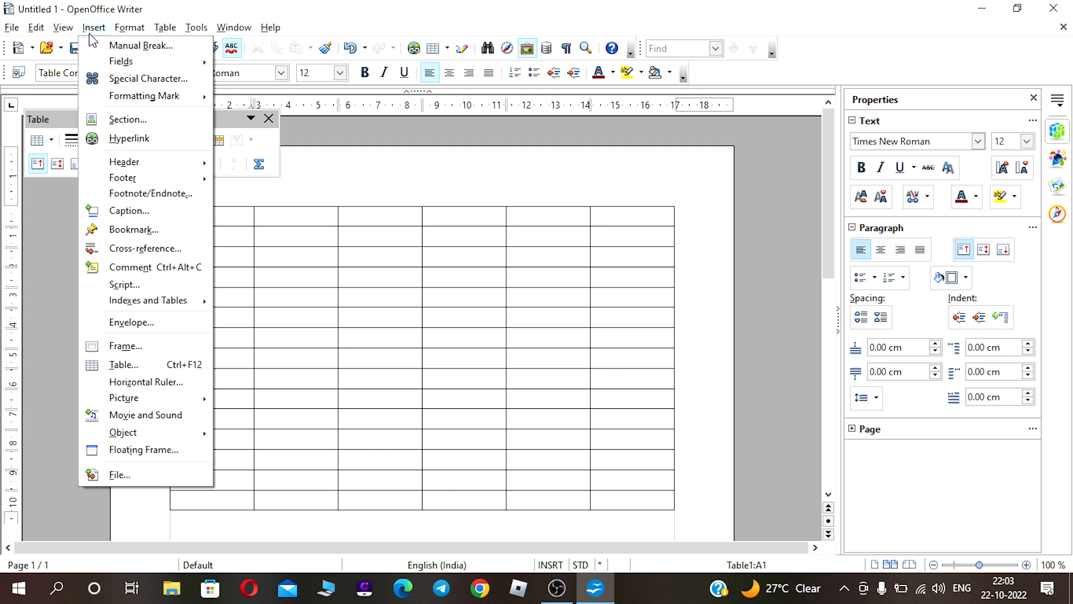
mouse_move(199, 300)
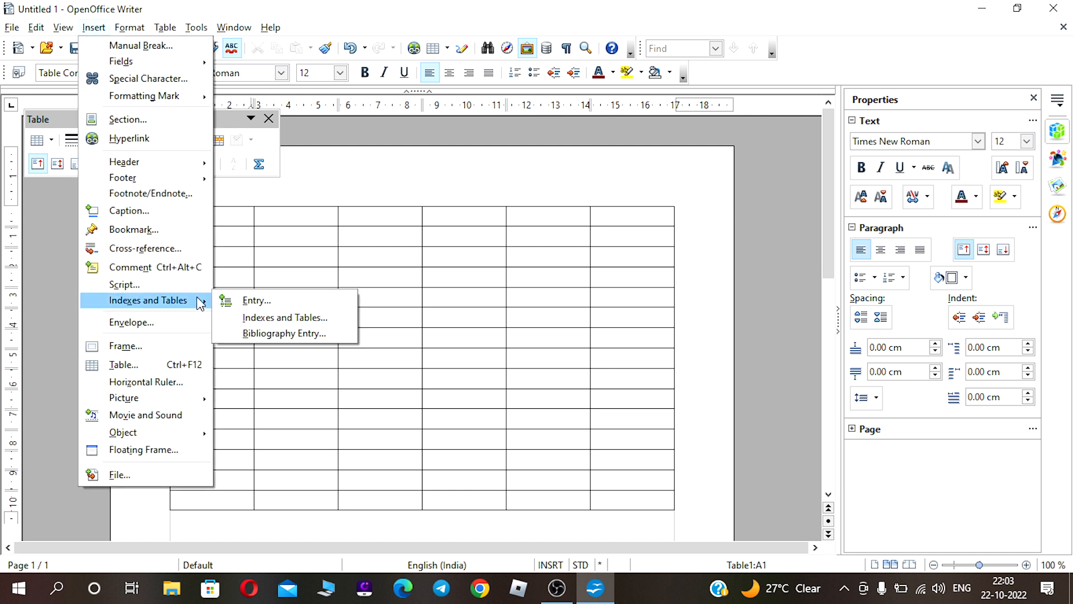
left_click(262, 317)
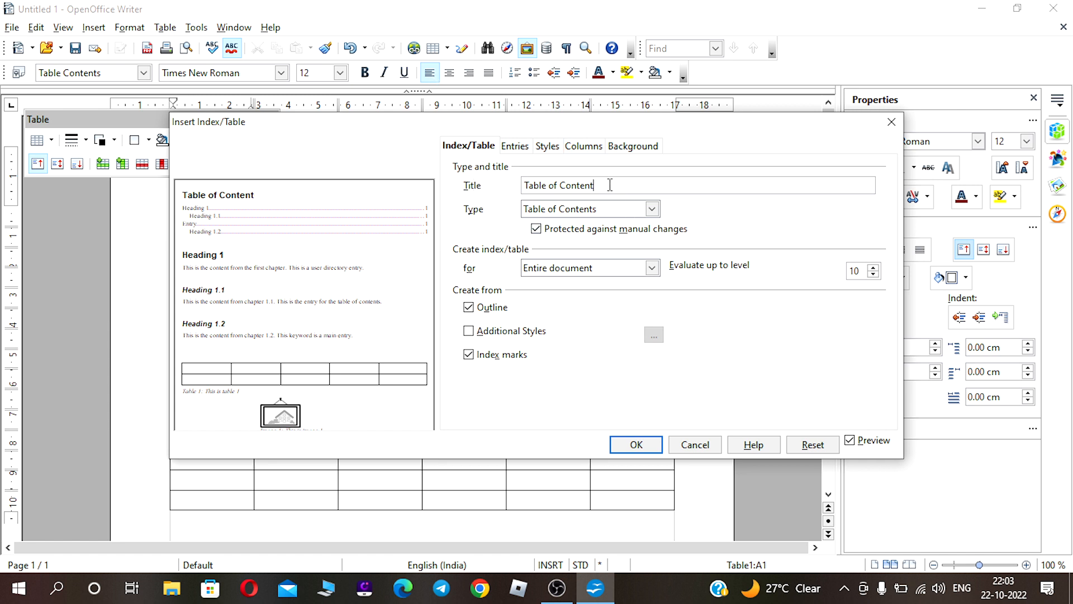
key("BackSpace")
key("BackSpace")
key("BackSpace")
key("BackSpace")
key("BackSpace")
key("BackSpace")
key("BackSpace")
key("BackSpace")
key("BackSpace")
key("BackSpace")
key("BackSpace")
key("BackSpace")
key("BackSpace")
key("BackSpace")
key("BackSpace")
key("BackSpace")
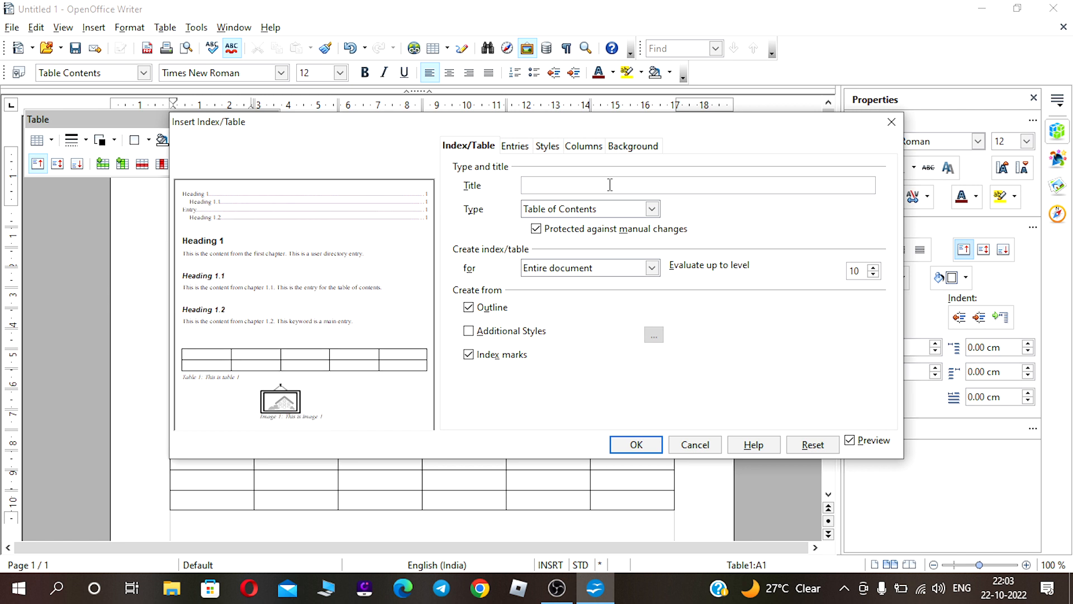
type("ba")
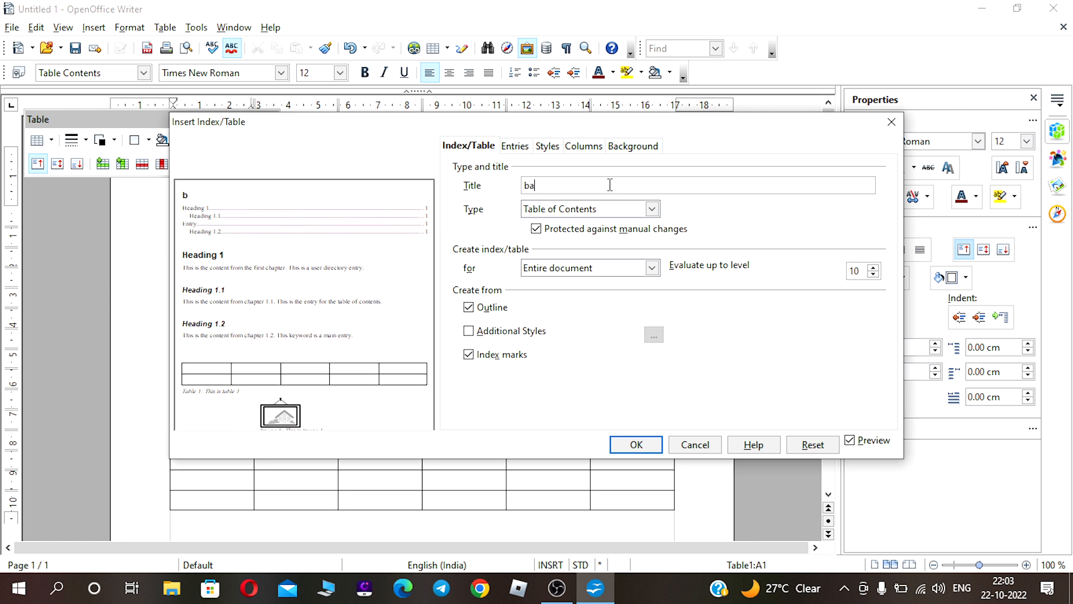
type("roda public s")
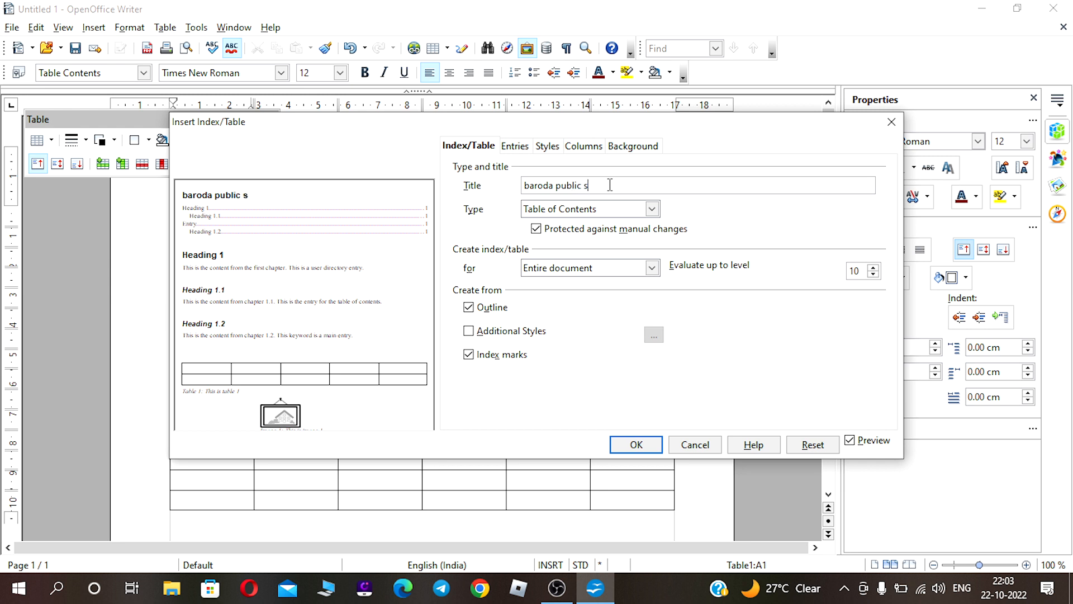
type("choo")
key("BackSpace")
key("BackSpace")
type("hool")
Select level 8 in the index entries, and select the Table Contents paragraph style and Level 8 for the style assignment.
left_click(525, 149)
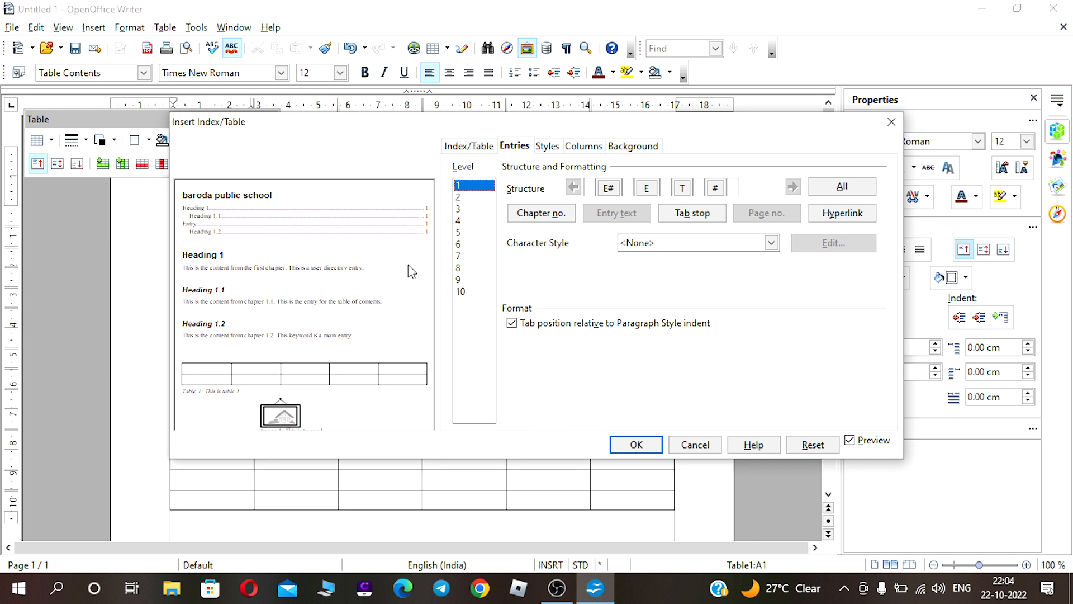
left_click(459, 269)
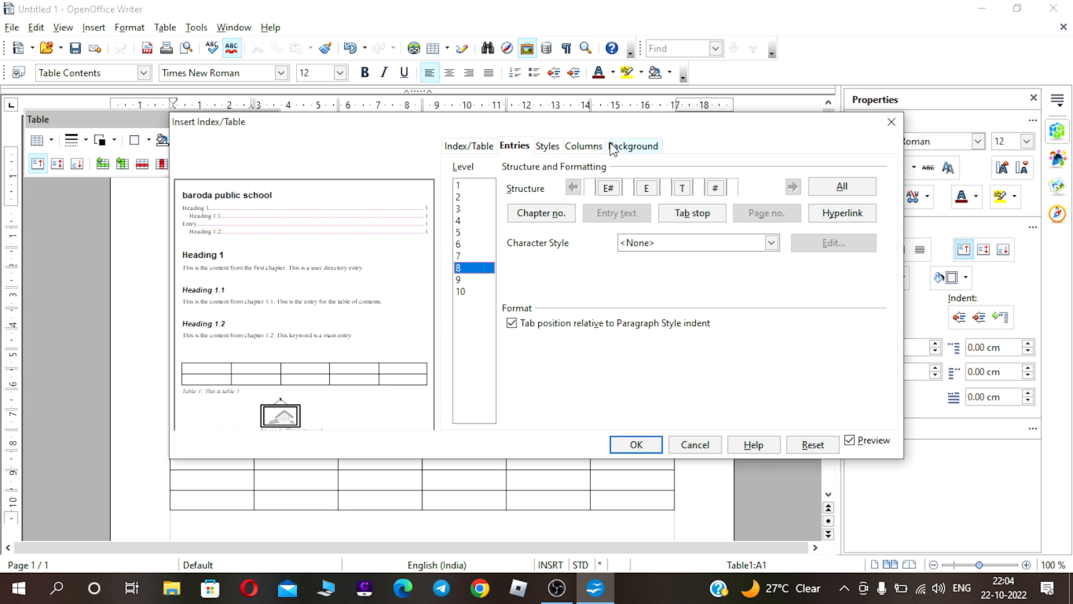
left_click(547, 147)
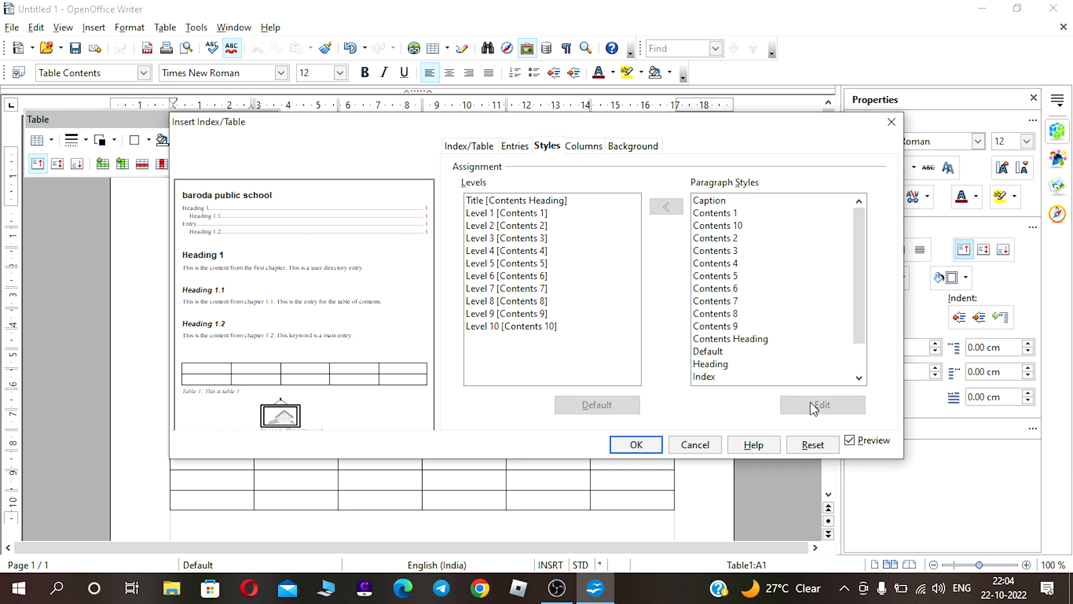
left_click(859, 377)
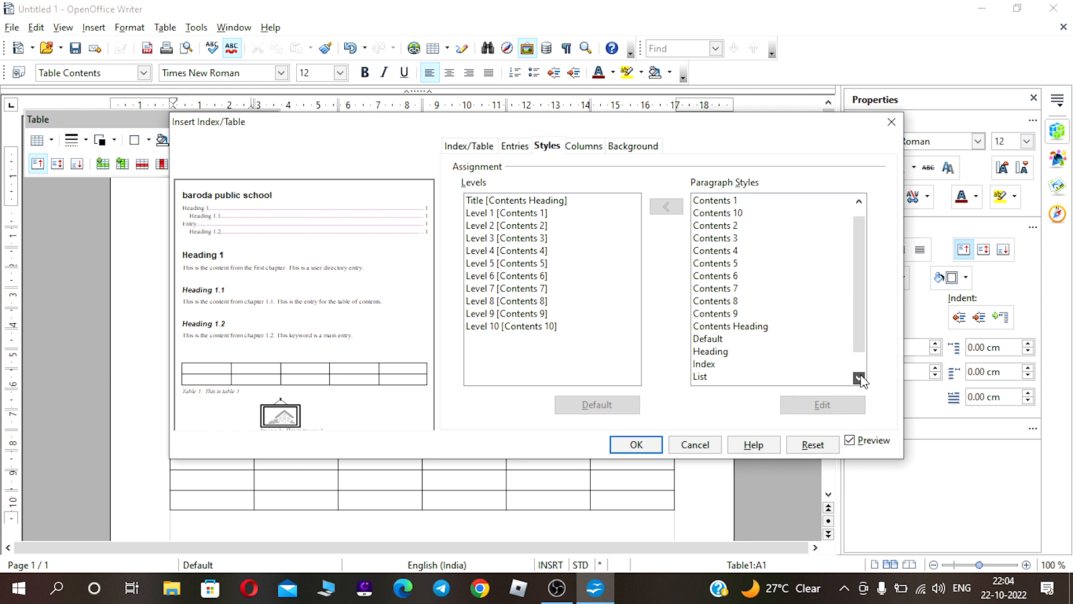
left_click(859, 377)
left_click(859, 378)
left_click(860, 377)
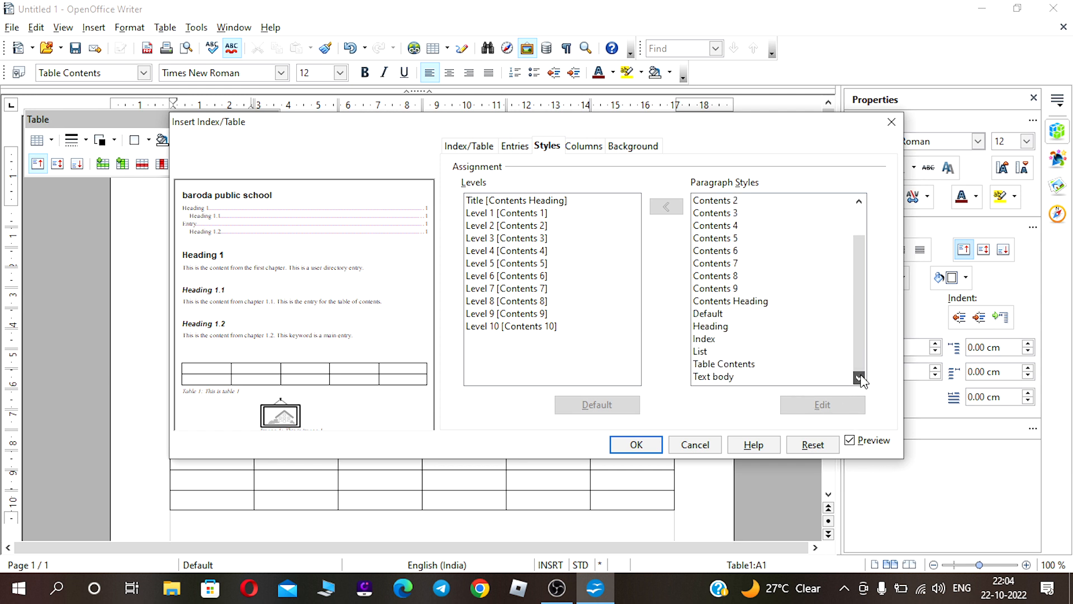
left_click(733, 365)
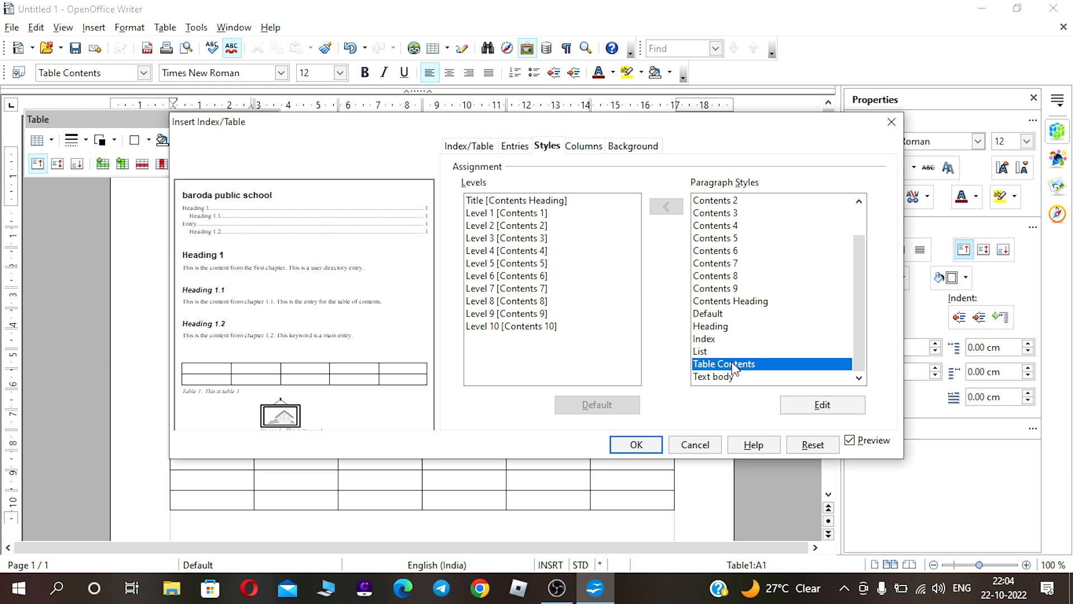
left_click(524, 303)
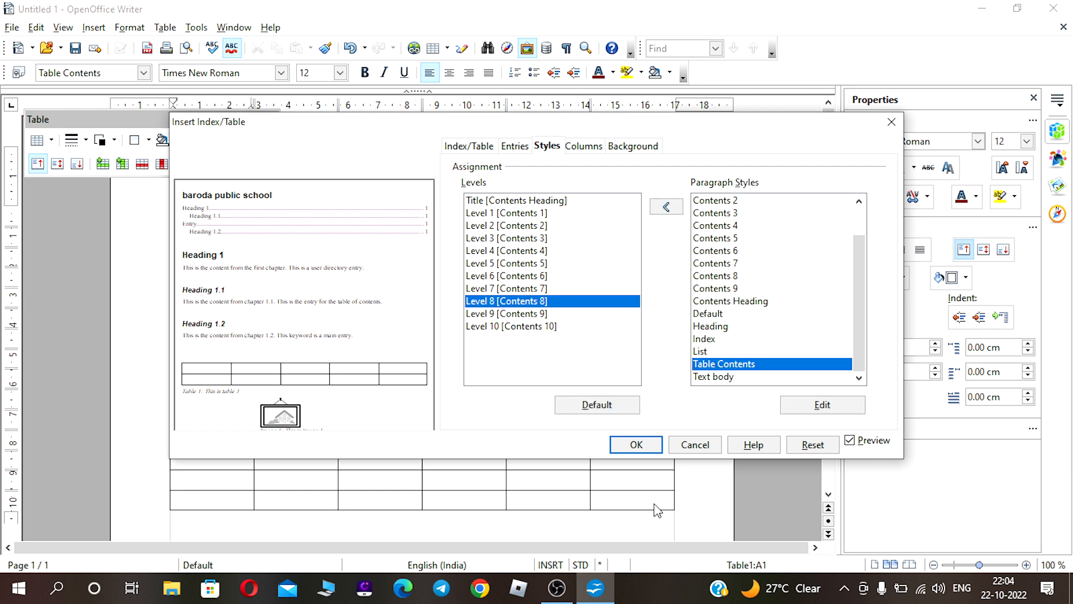
Edit the Table Contents paragraph style, giving it a Yellow green background and selecting the 1.10 pt border line style.
left_click(837, 408)
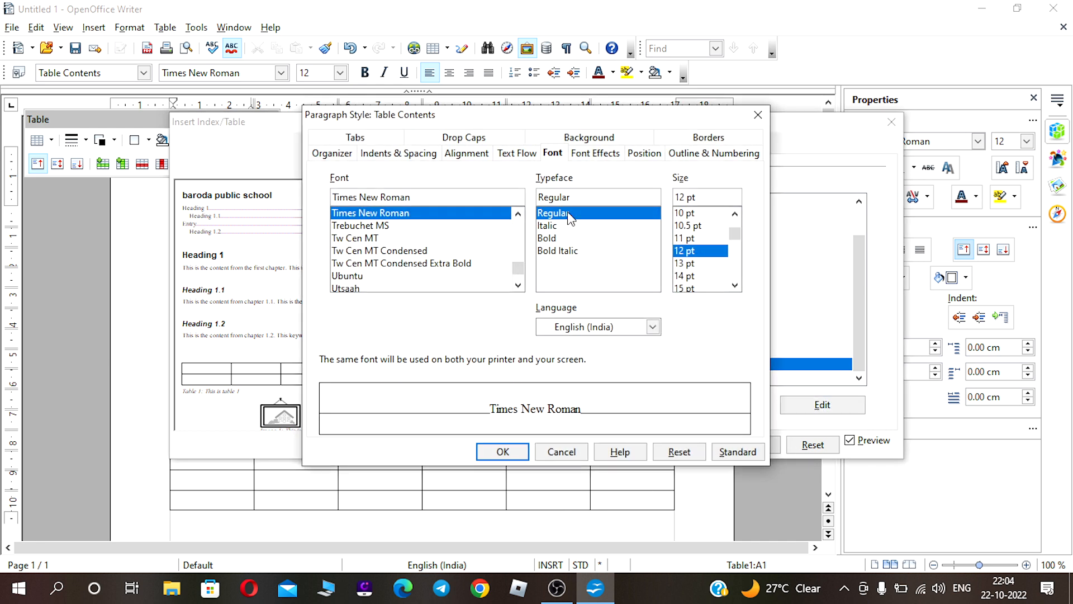
left_click(596, 141)
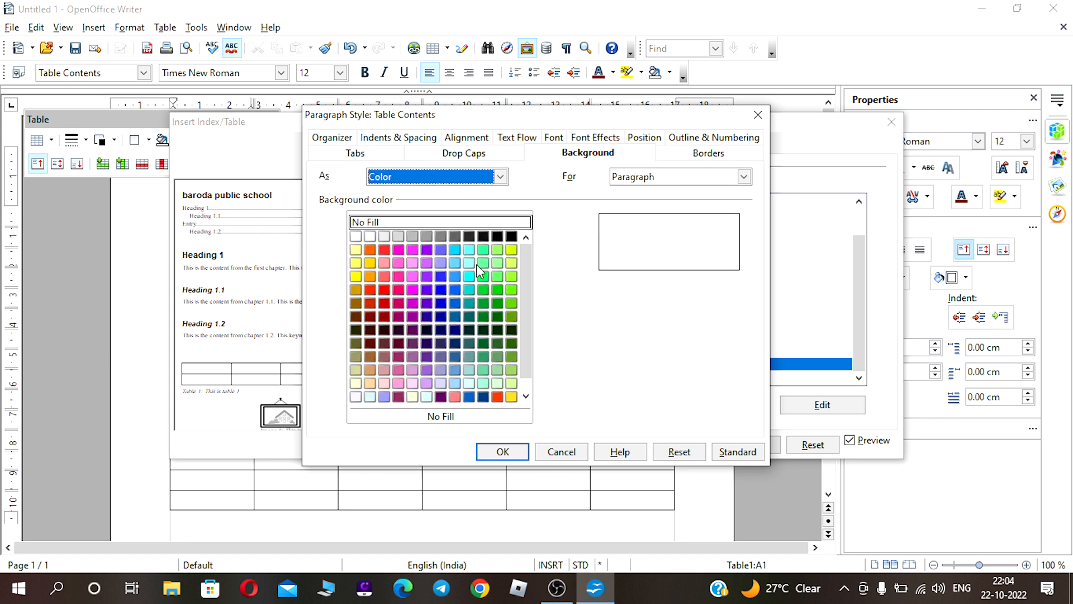
left_click(512, 250)
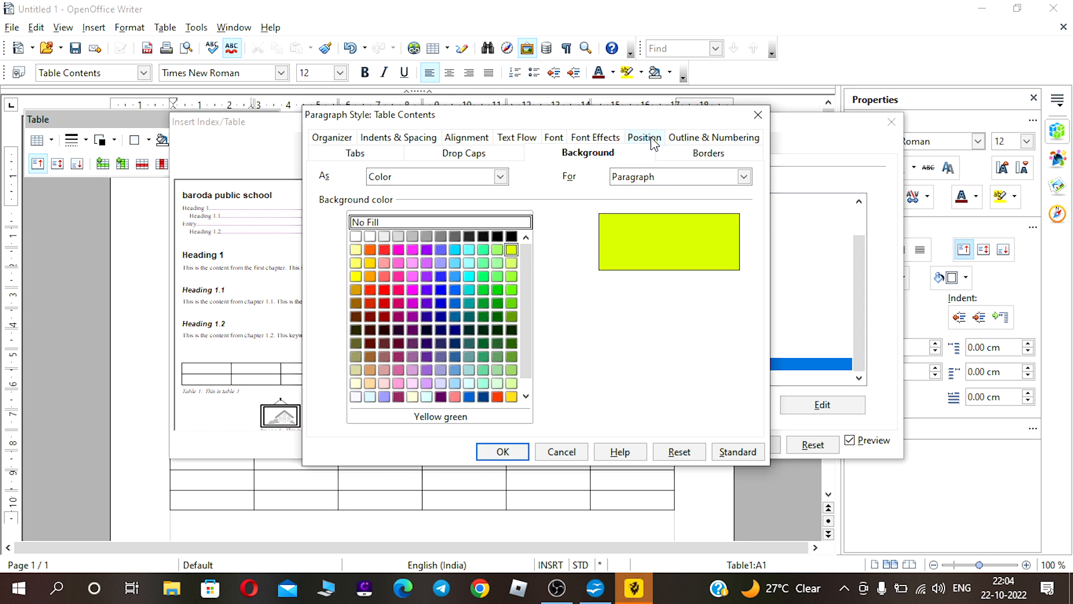
left_click(702, 153)
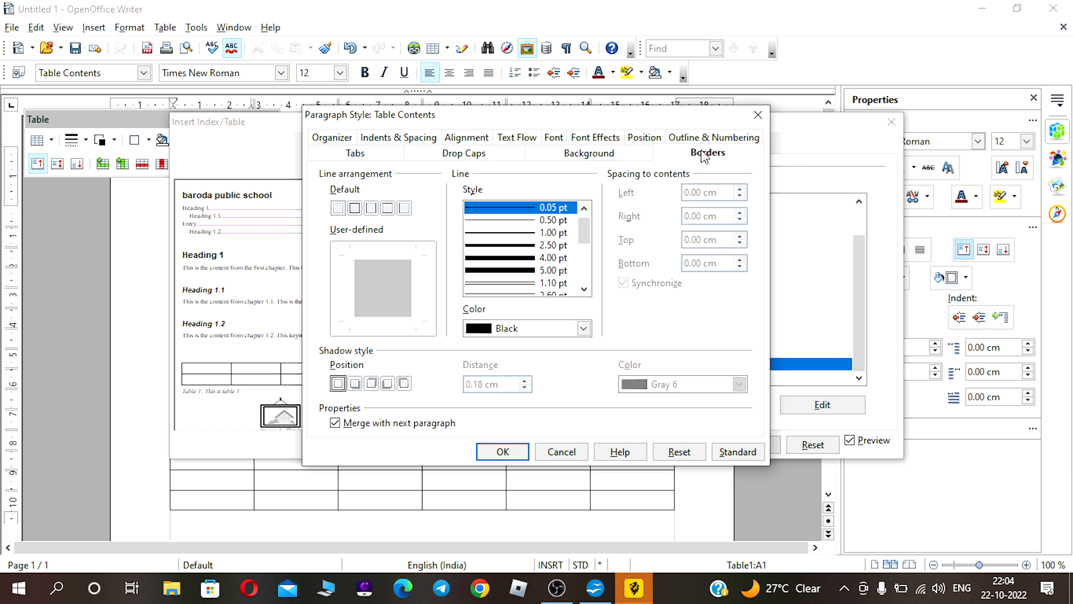
left_click(488, 284)
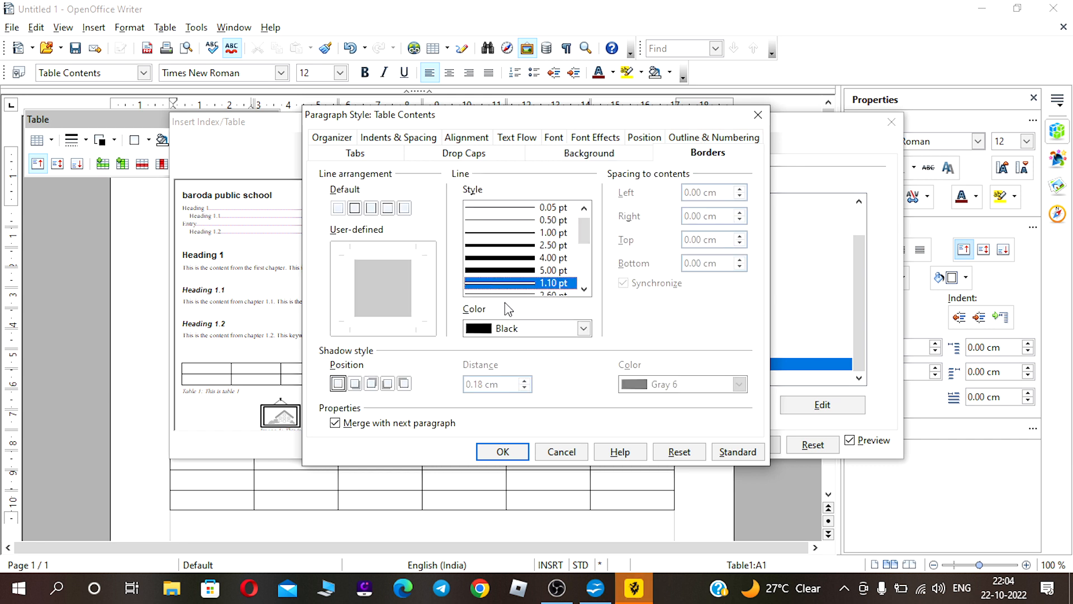
Review the style's drop caps, tabs and text flow settings, and set its font to Utsaah.
left_click(499, 153)
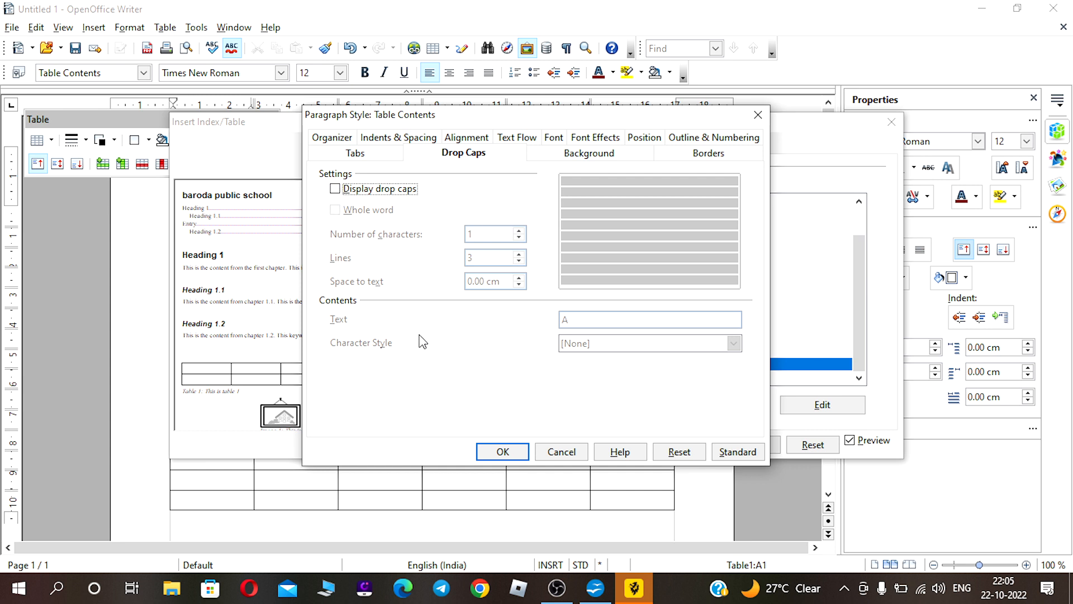
left_click(372, 157)
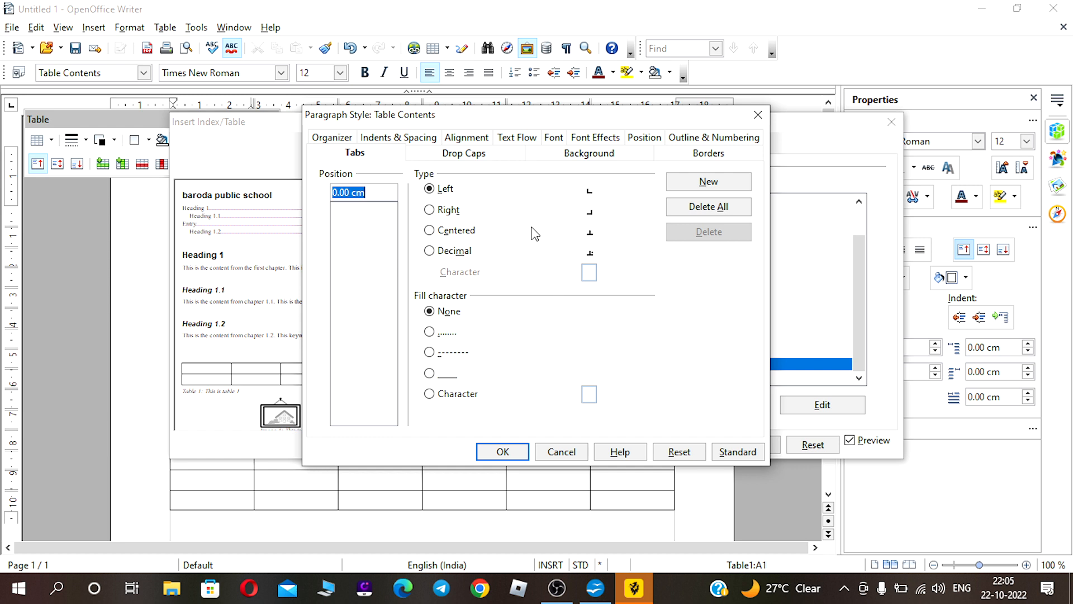
left_click(515, 139)
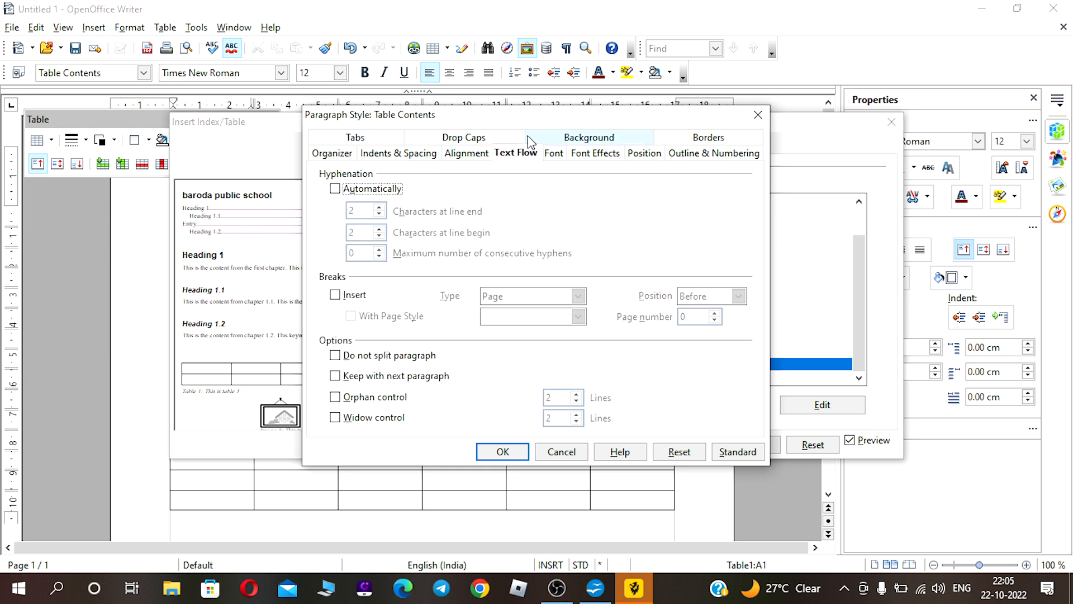
left_click(554, 154)
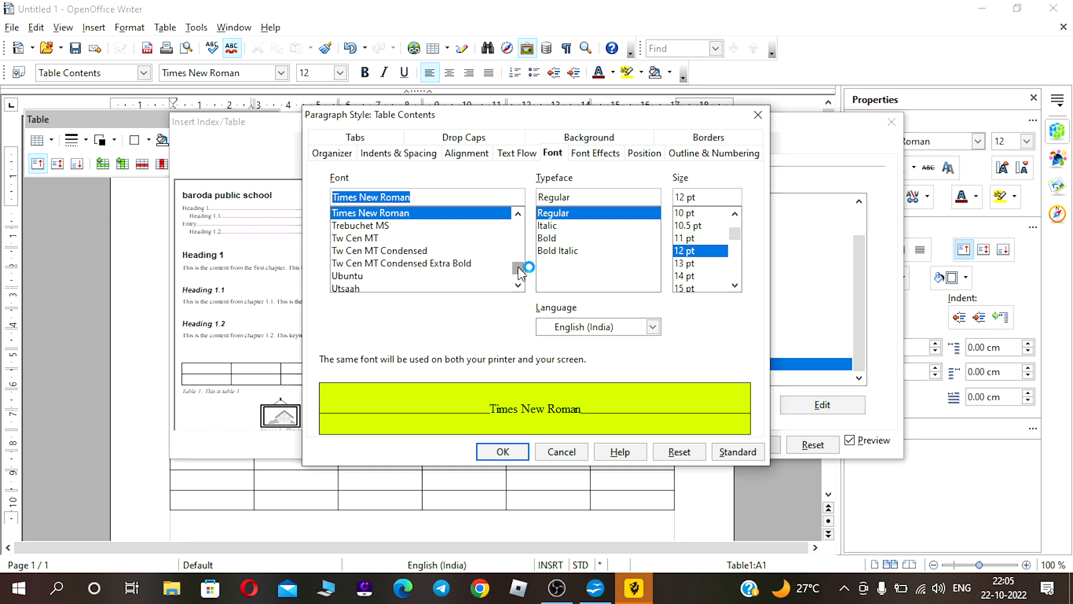
left_click(356, 288)
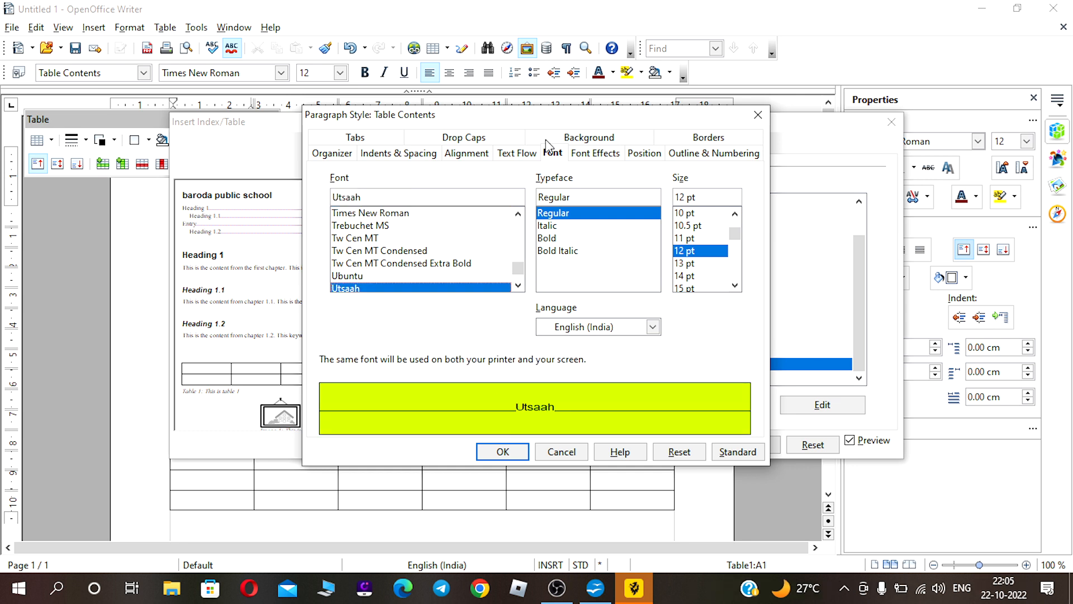
Set the style's indent before text to 0.10 cm and choose Table Contents as its next style.
left_click(414, 160)
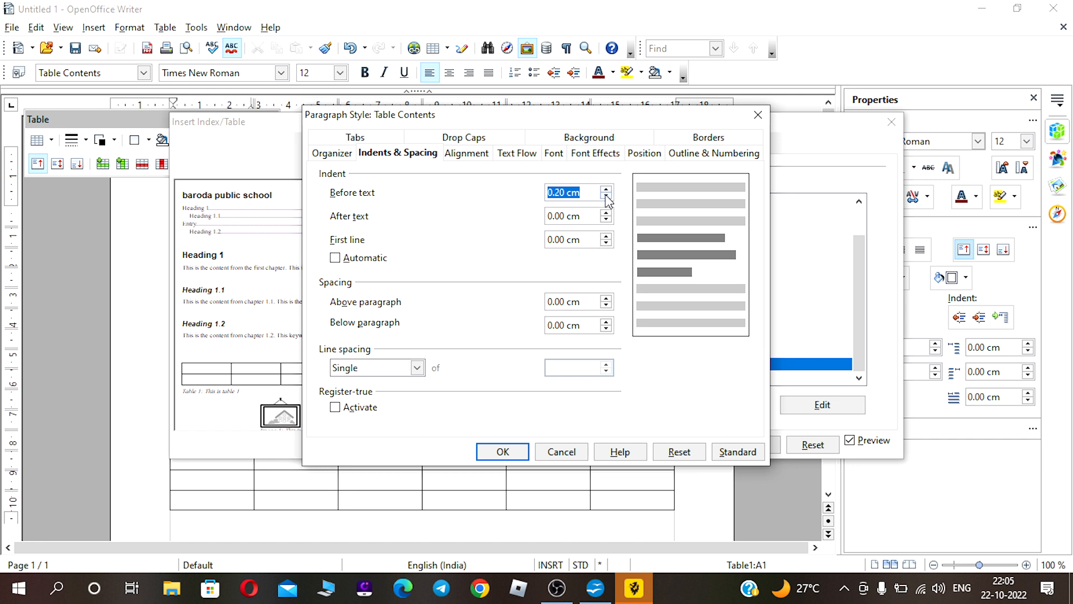
left_click(606, 196)
left_click(334, 154)
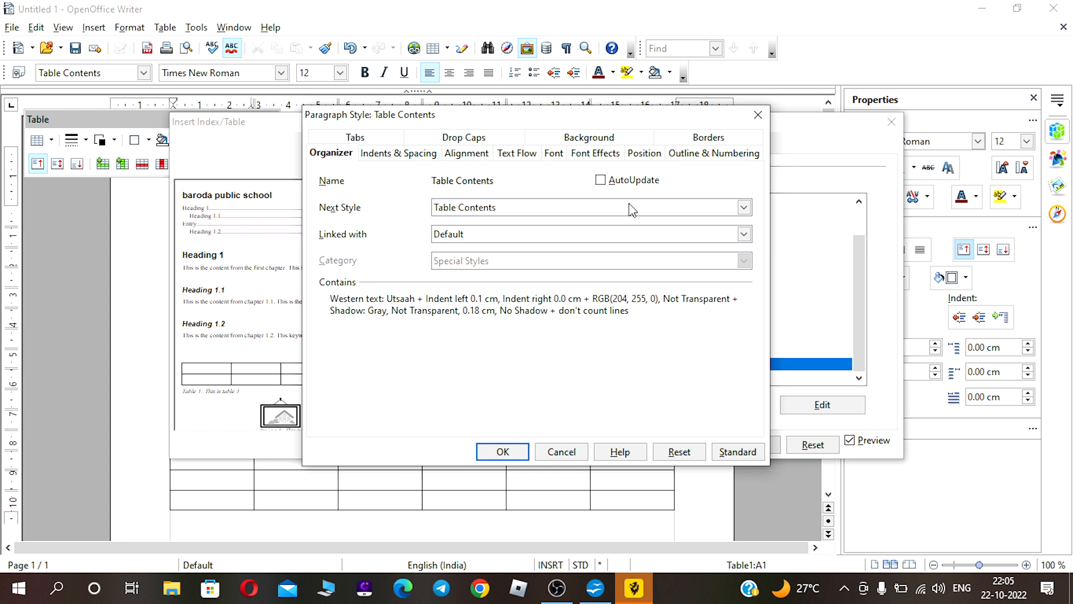
left_click(749, 213)
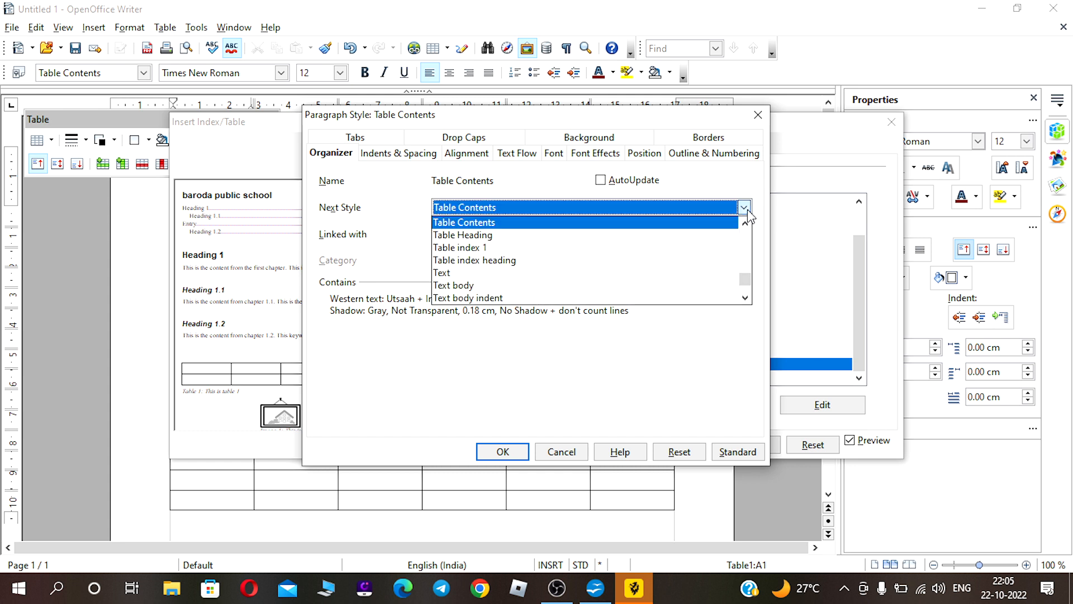
left_click(716, 224)
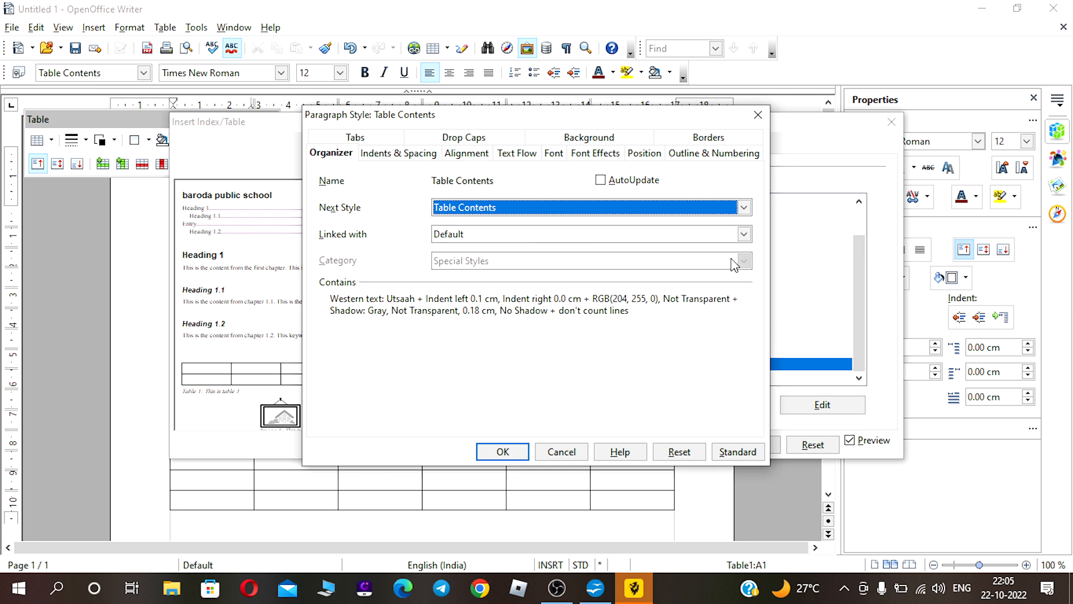
Apply the edited settings to the Table Contents paragraph style.
left_click(517, 452)
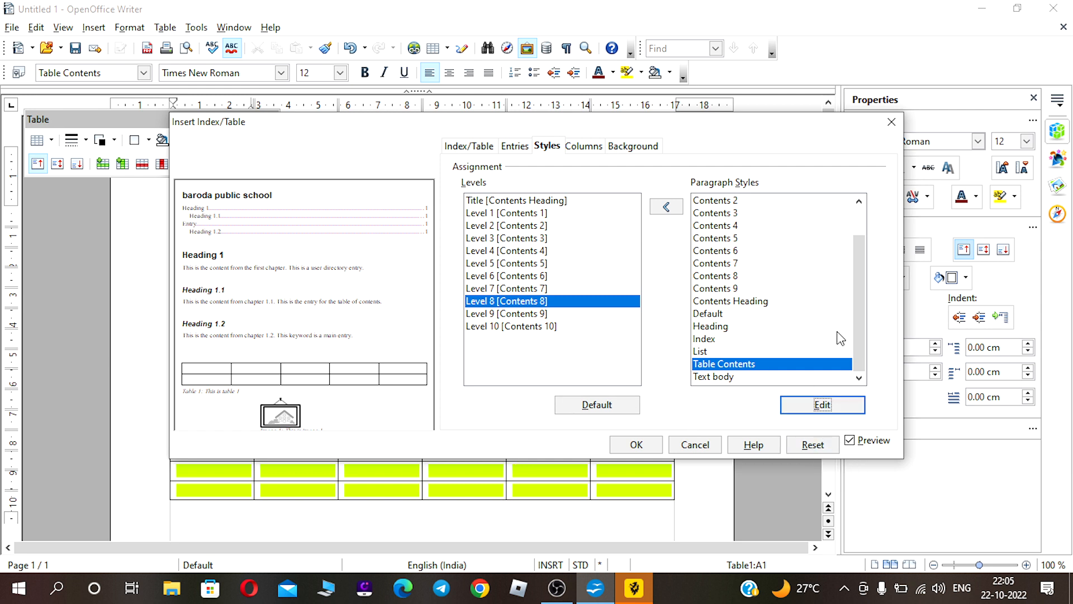
Try the two-column and three-column layouts for the index, and choose three columns with equal size.
left_click(579, 152)
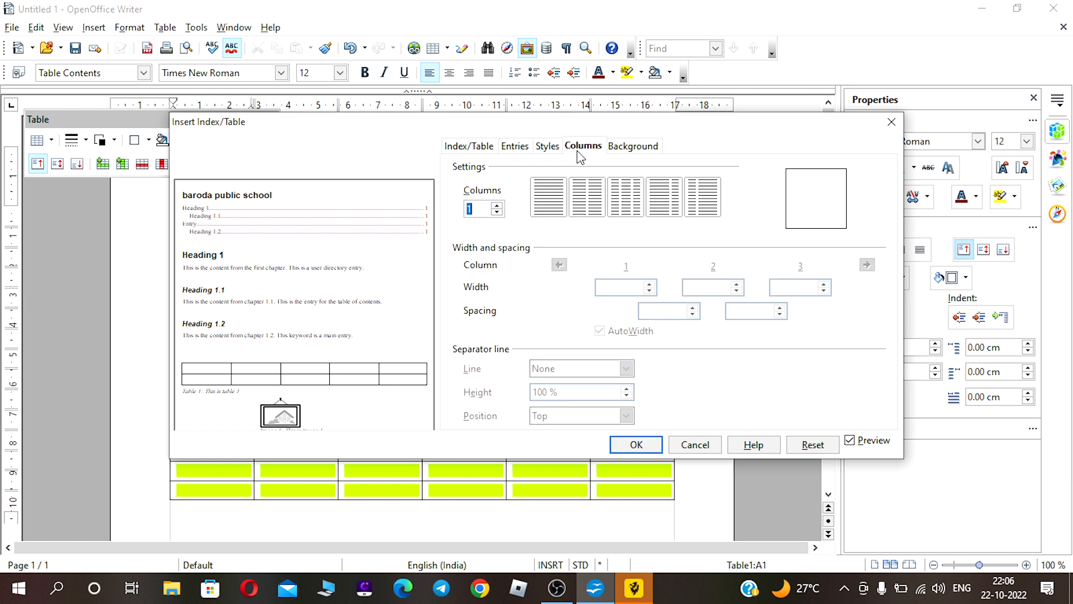
left_click(572, 211)
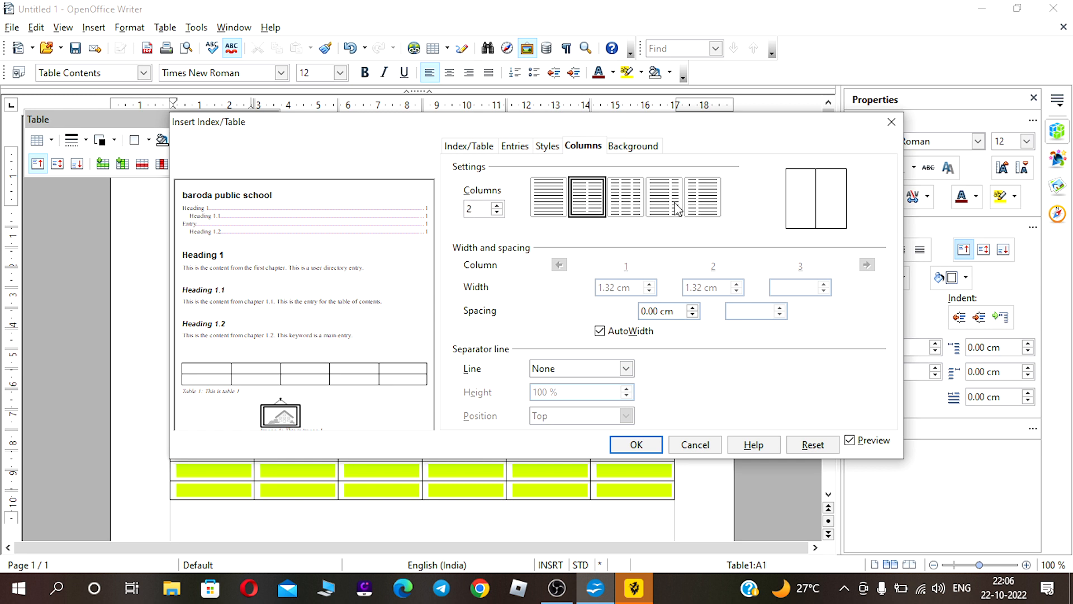
left_click(633, 201)
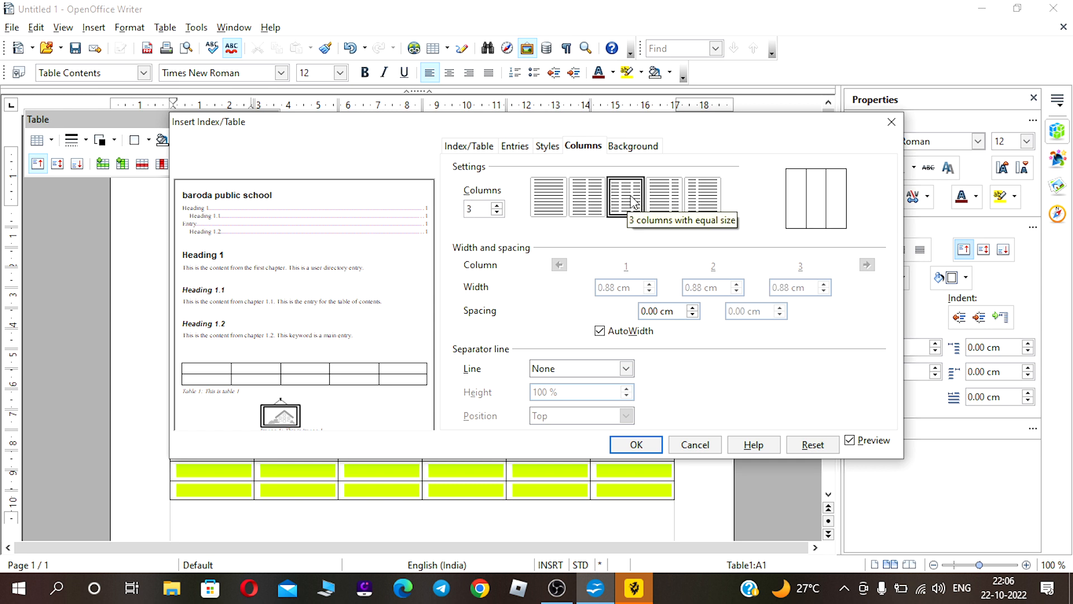
left_click(666, 208)
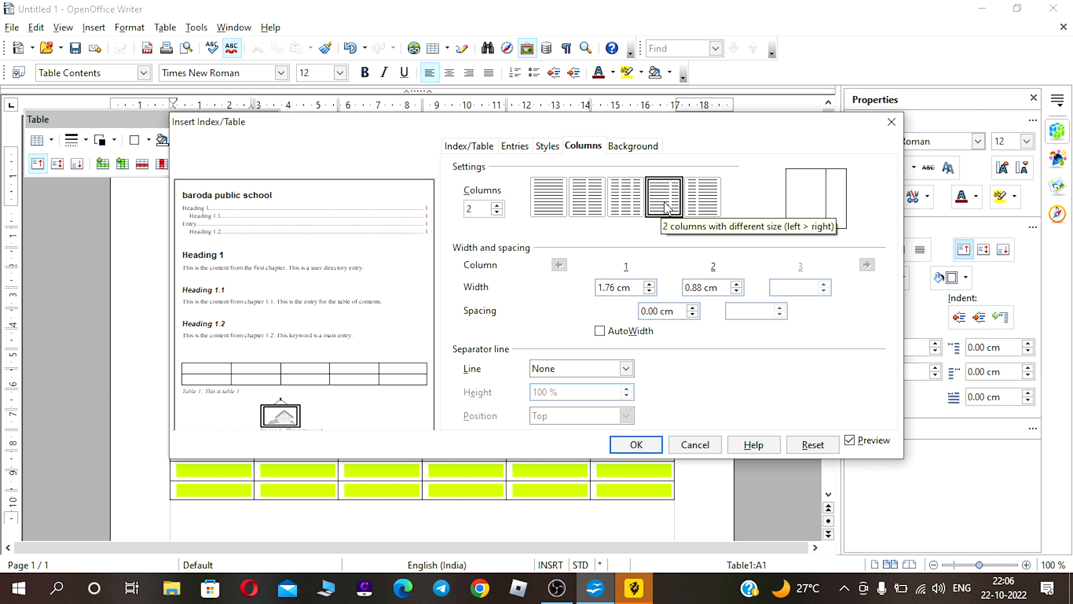
left_click(716, 212)
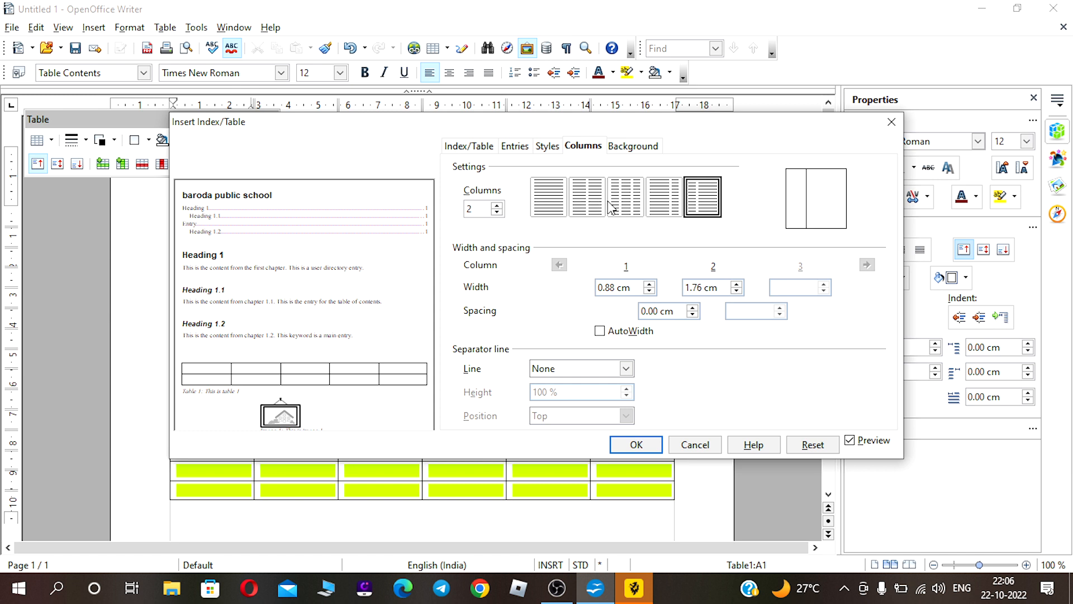
left_click(625, 205)
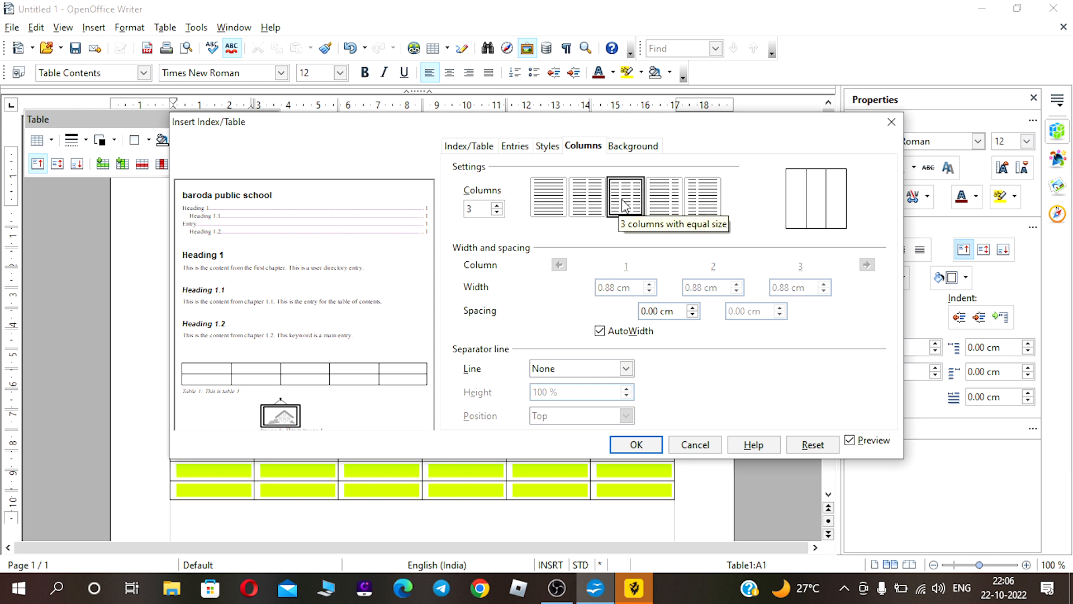
Try a Pink 1 background color for the index, and close the index settings without inserting it.
left_click(626, 147)
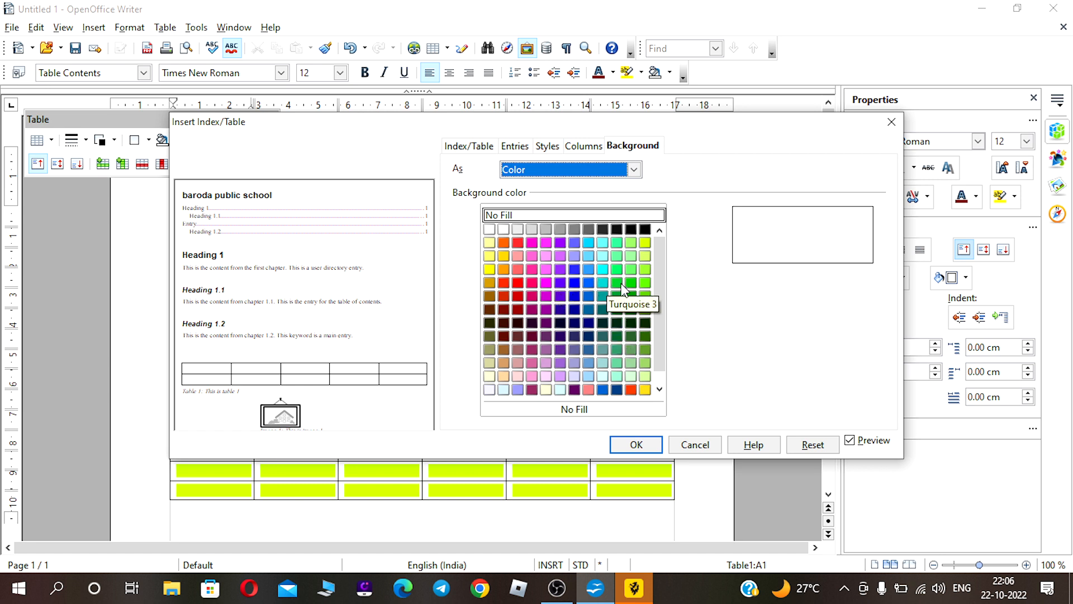
left_click(531, 256)
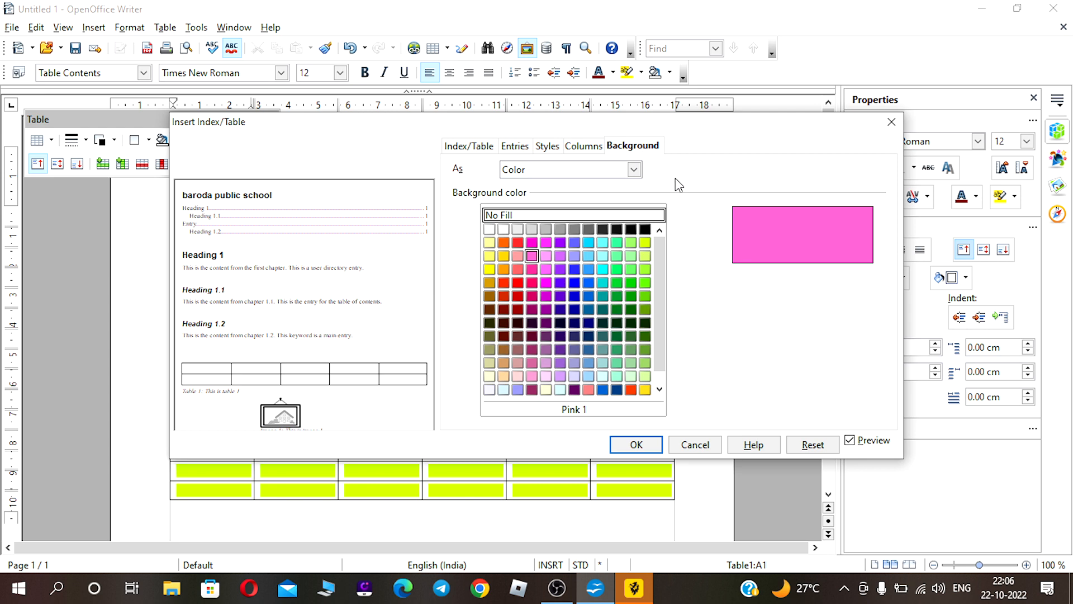
left_click(891, 123)
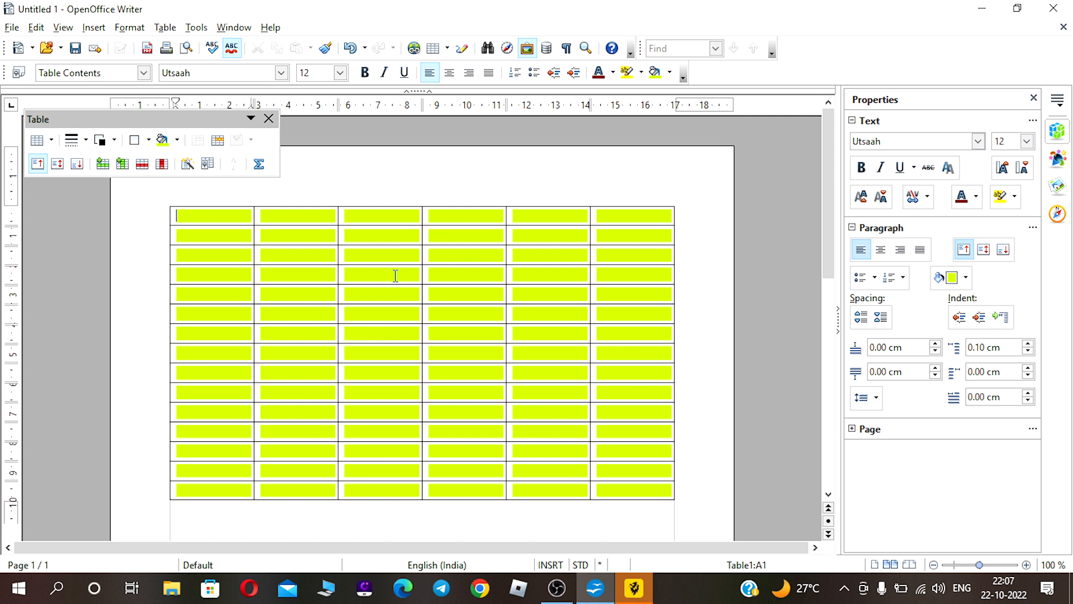
left_click(93, 27)
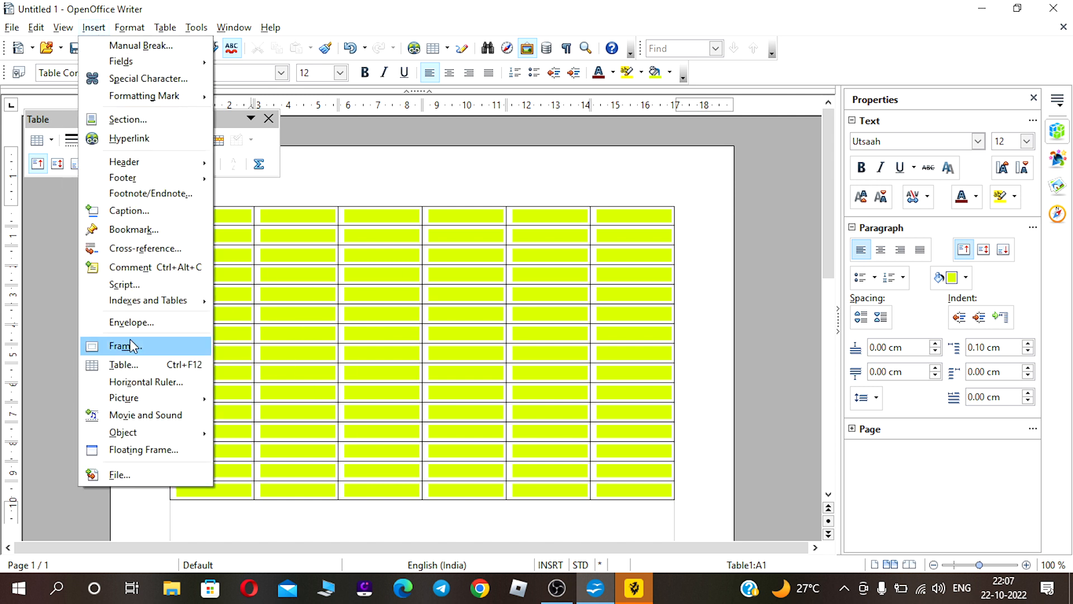
left_click(168, 515)
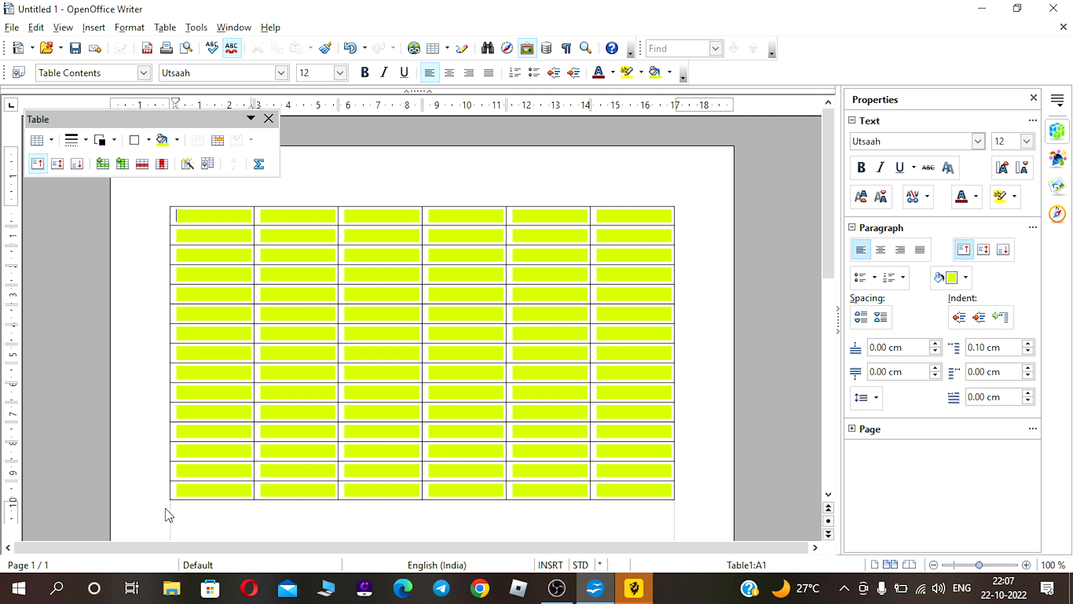